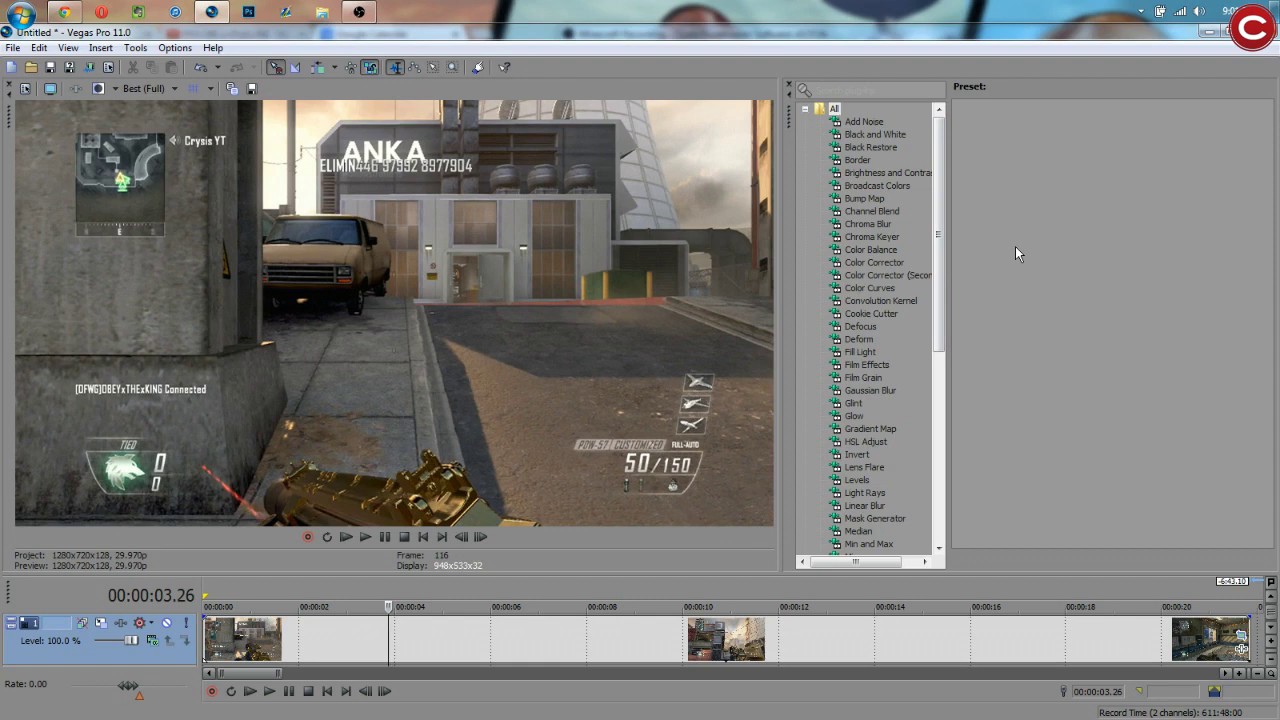
Show the Color Corrector (Secondary) preset thumbnails (Default, Invert Color, Boost Mids) in Video FX.
click(901, 278)
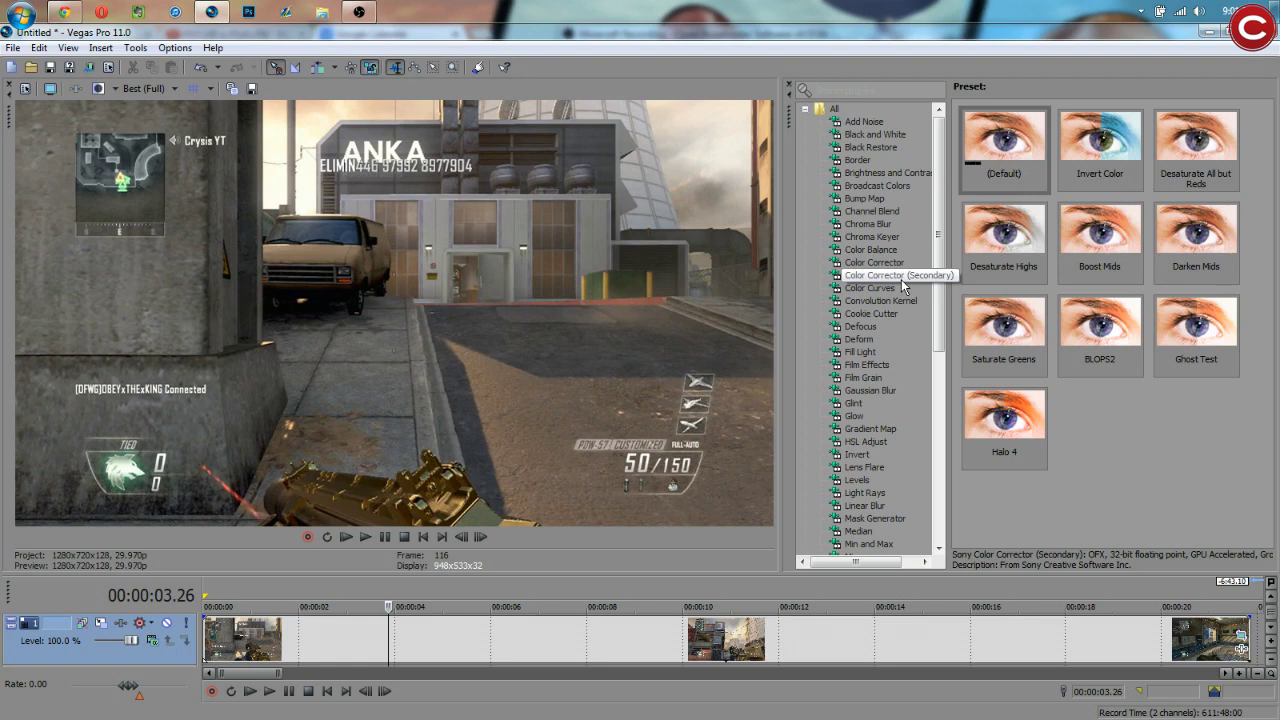
click(901, 279)
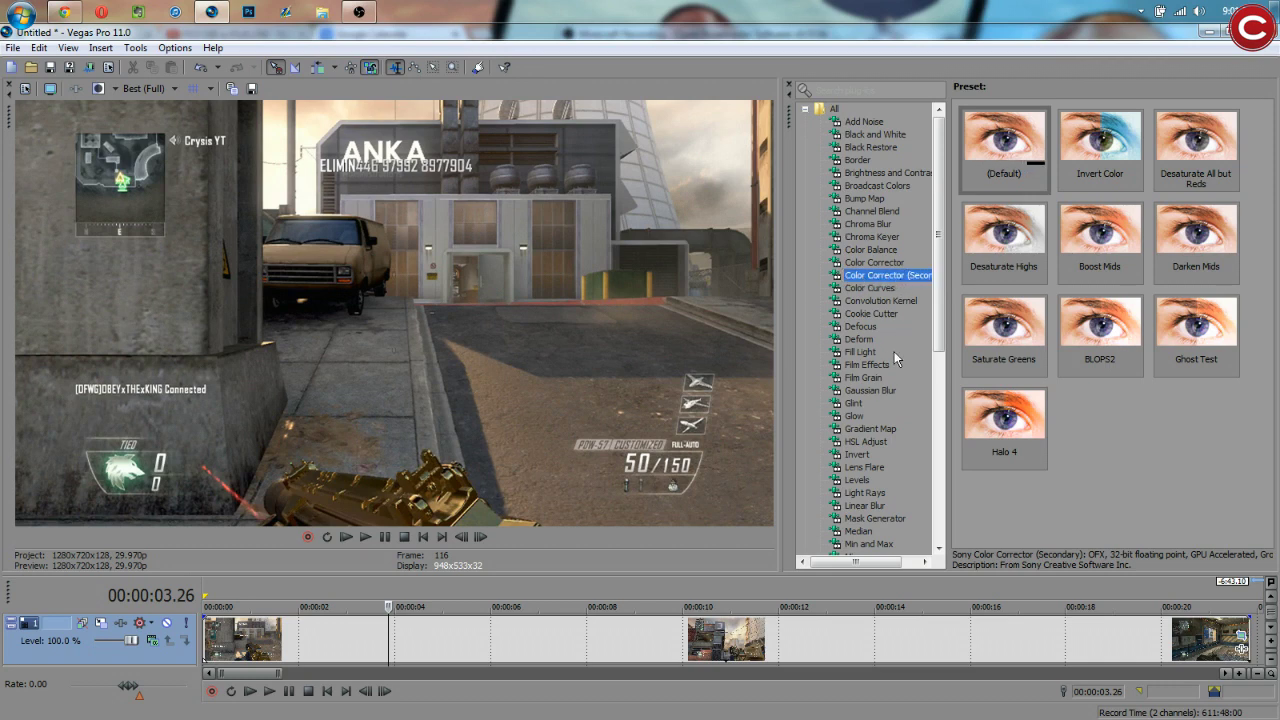
mouse_move(866, 280)
mouse_down()
mouse_move(897, 281)
mouse_move(885, 270)
mouse_up()
click(882, 264)
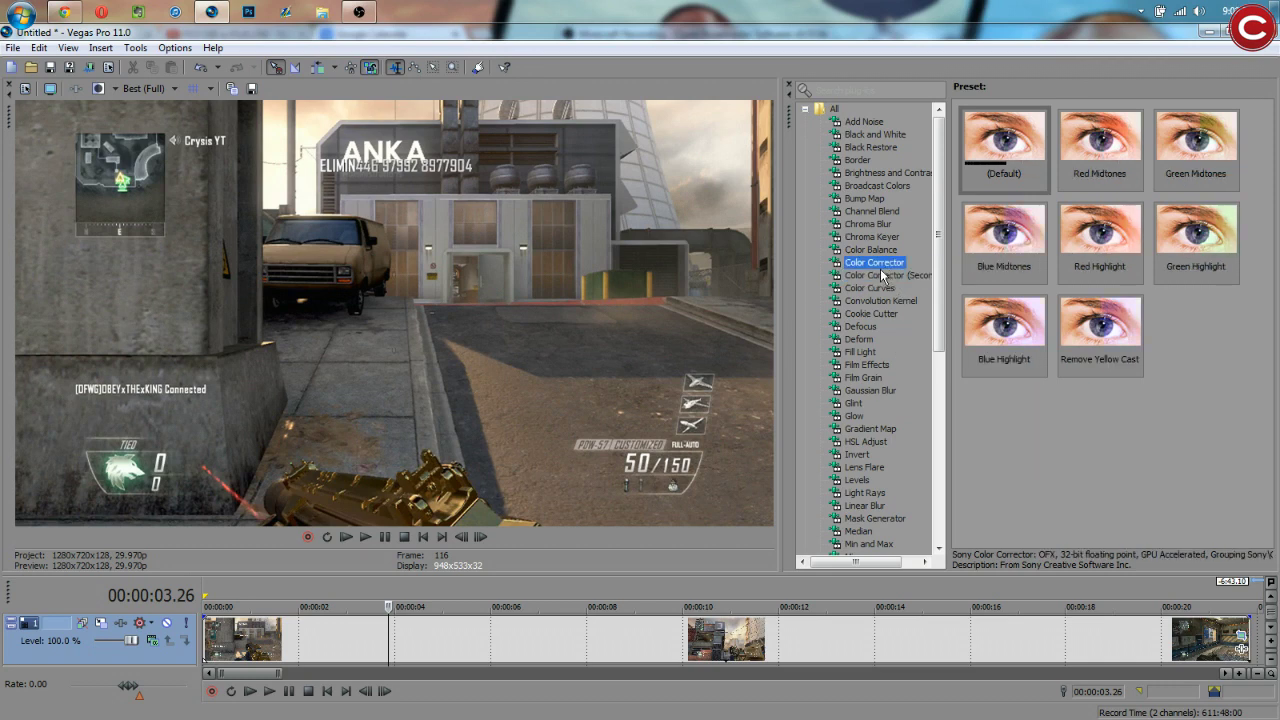
click(878, 276)
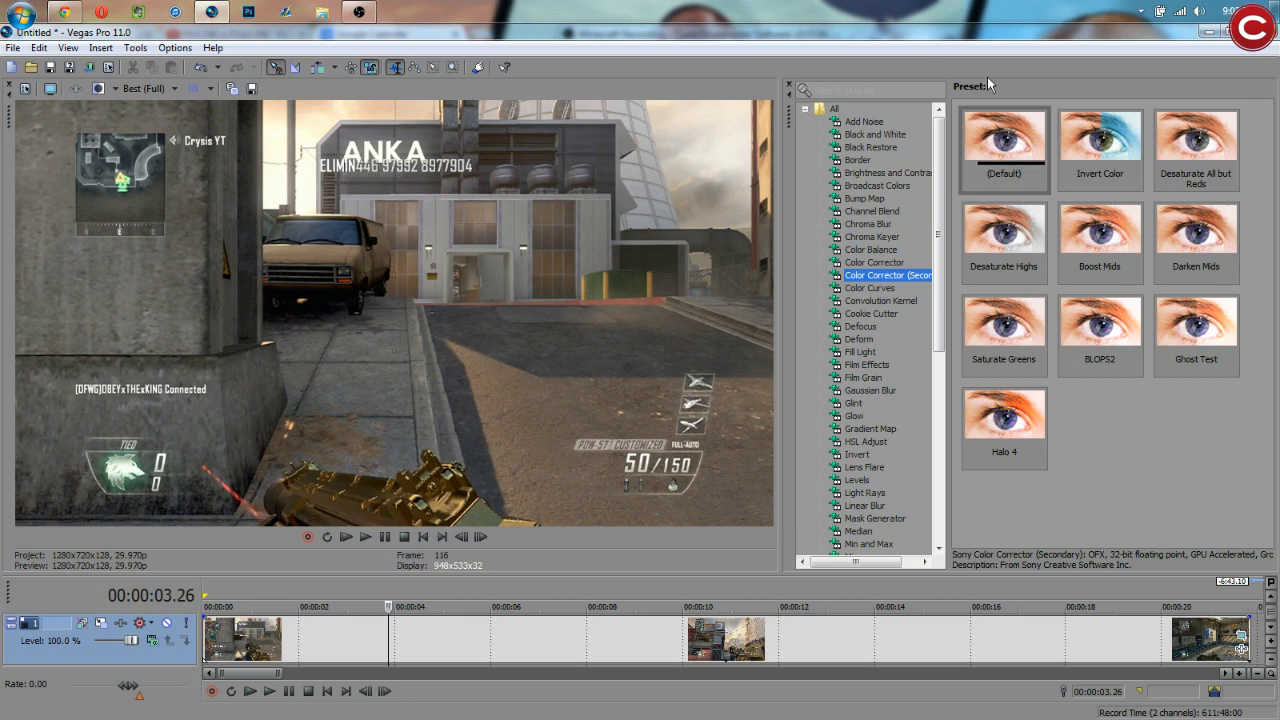
Drop the (Default) Color Corrector (Secondary) preset on the game clip and set Saturation to 1.642.
drag(972, 133, 369, 646)
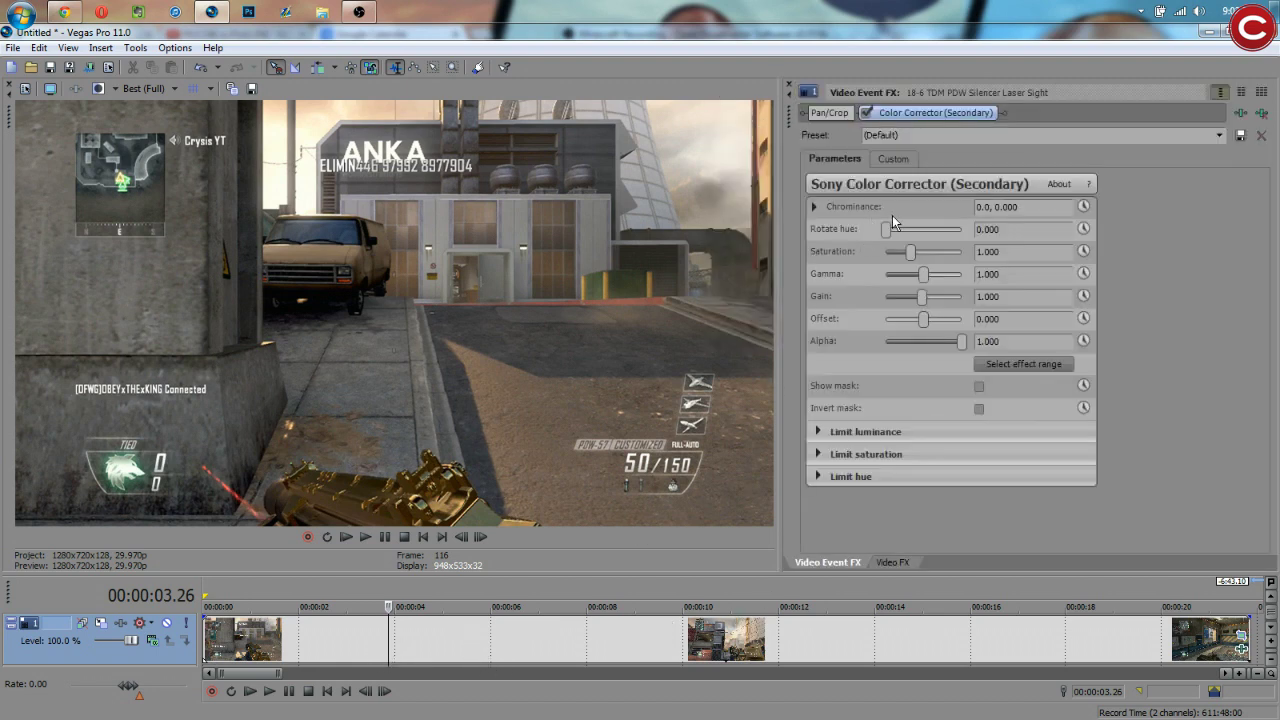
drag(911, 252, 922, 253)
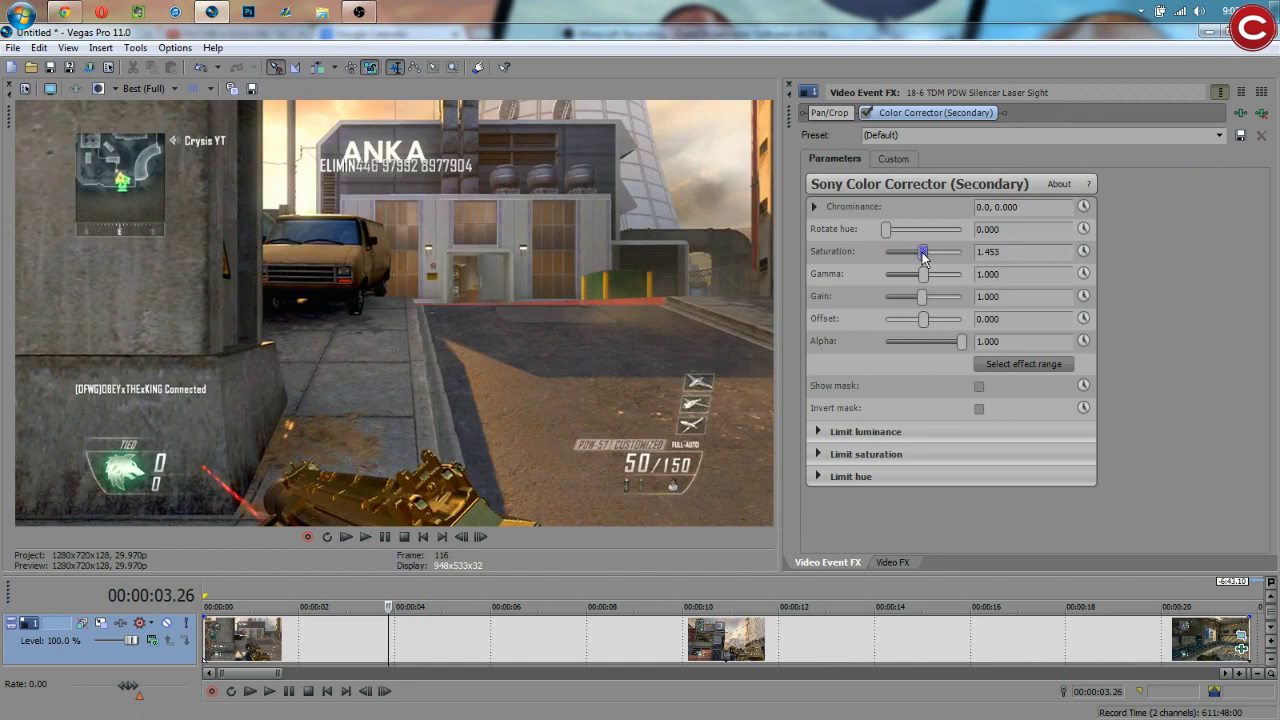
click(579, 586)
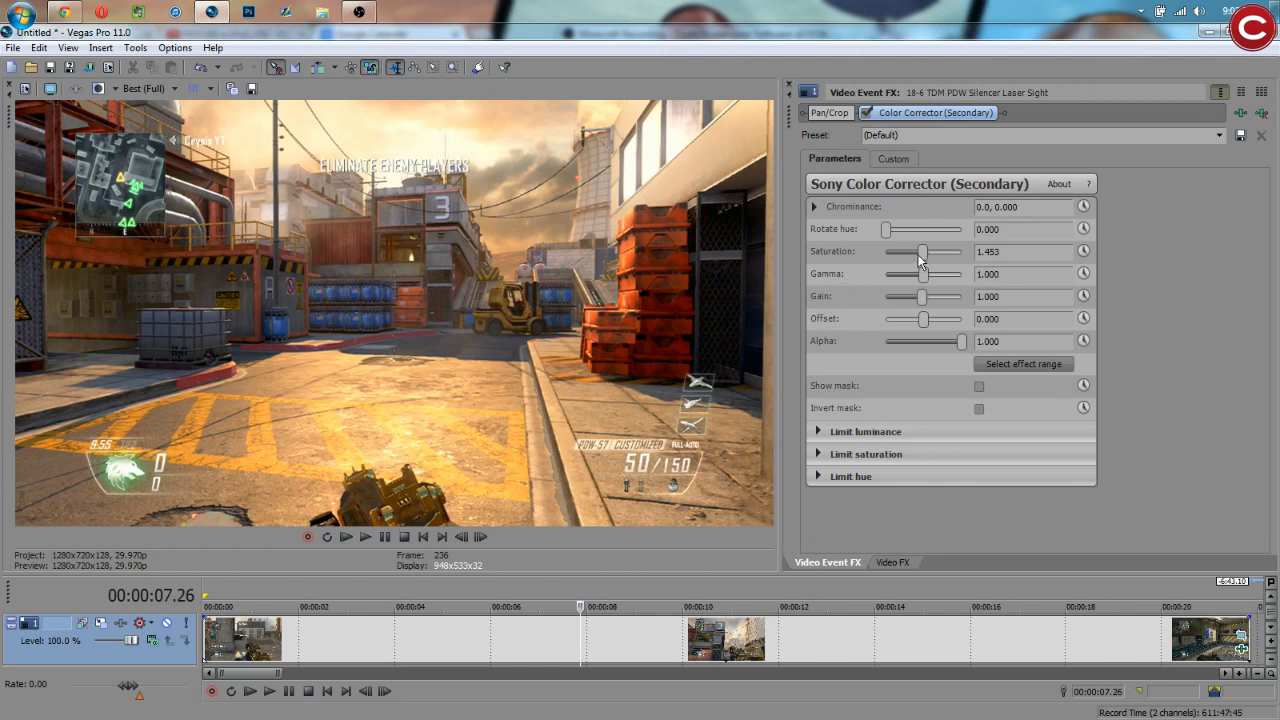
mouse_move(919, 256)
mouse_down()
mouse_move(911, 265)
mouse_move(926, 268)
mouse_up()
Set the Color Corrector (Secondary) Gamma to 0.947 and Gain to 1.100.
mouse_move(924, 274)
mouse_down()
mouse_move(934, 282)
mouse_move(914, 263)
mouse_up()
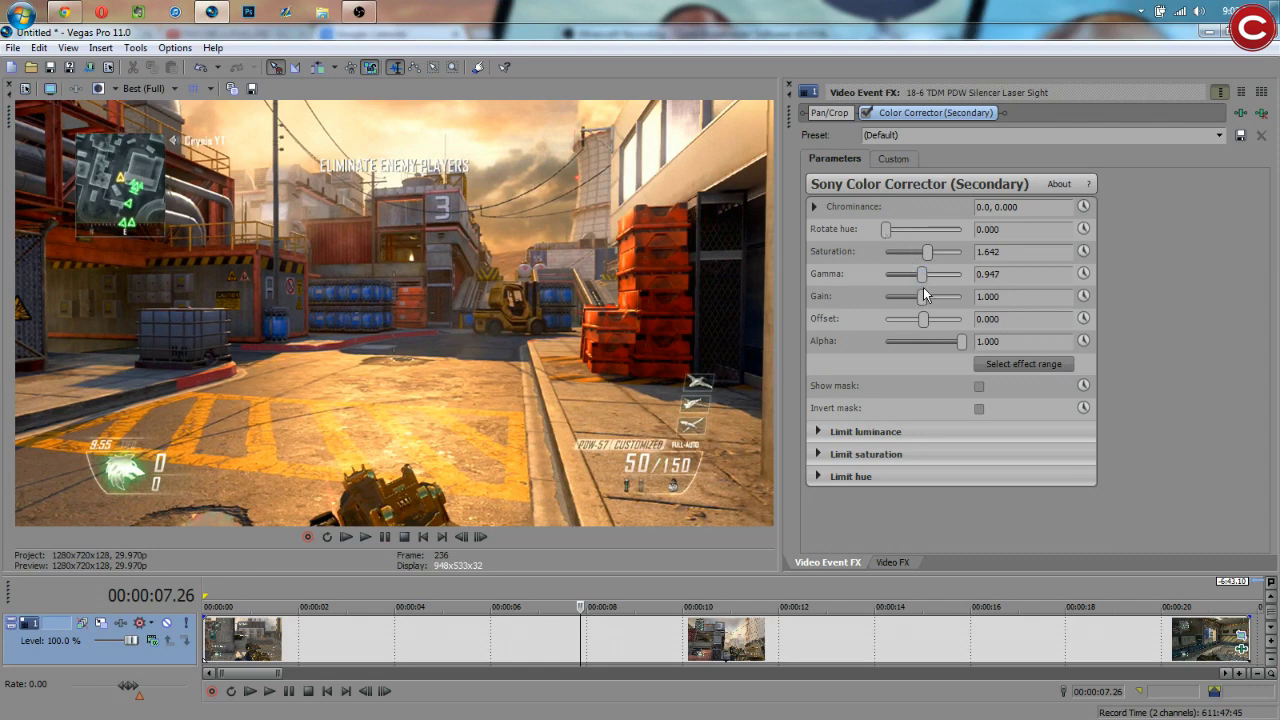
drag(921, 297, 926, 298)
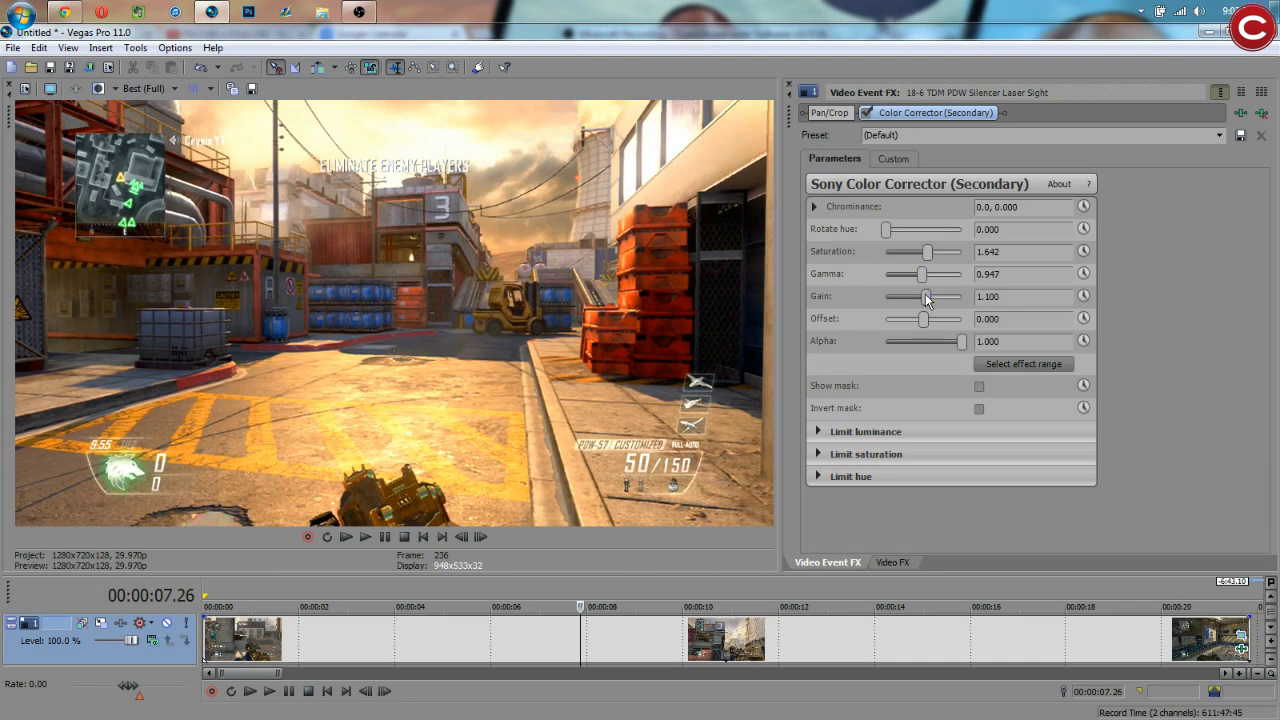
click(926, 298)
key(Tab)
key(Tab)
Save the correction as preset 'BLOPS2' and close the Video Event FX window.
key(Caps_Lock)
text(BLOPS)
click(789, 86)
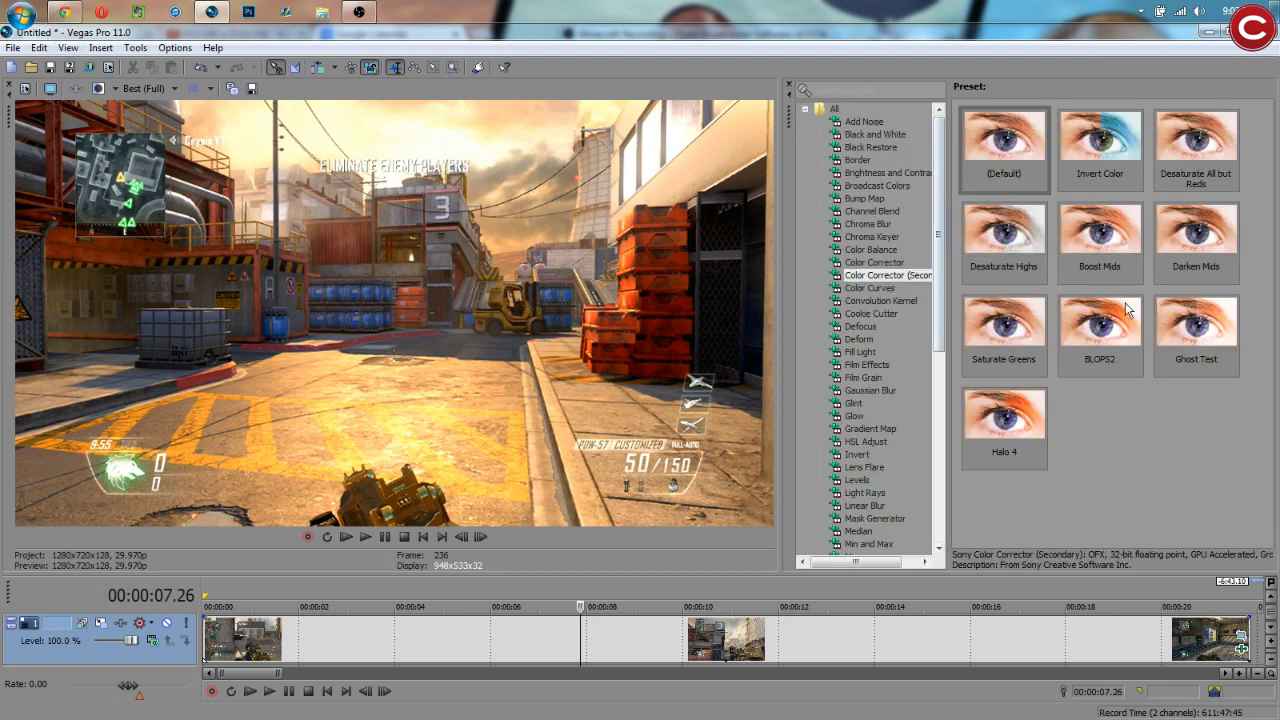
click(67, 47)
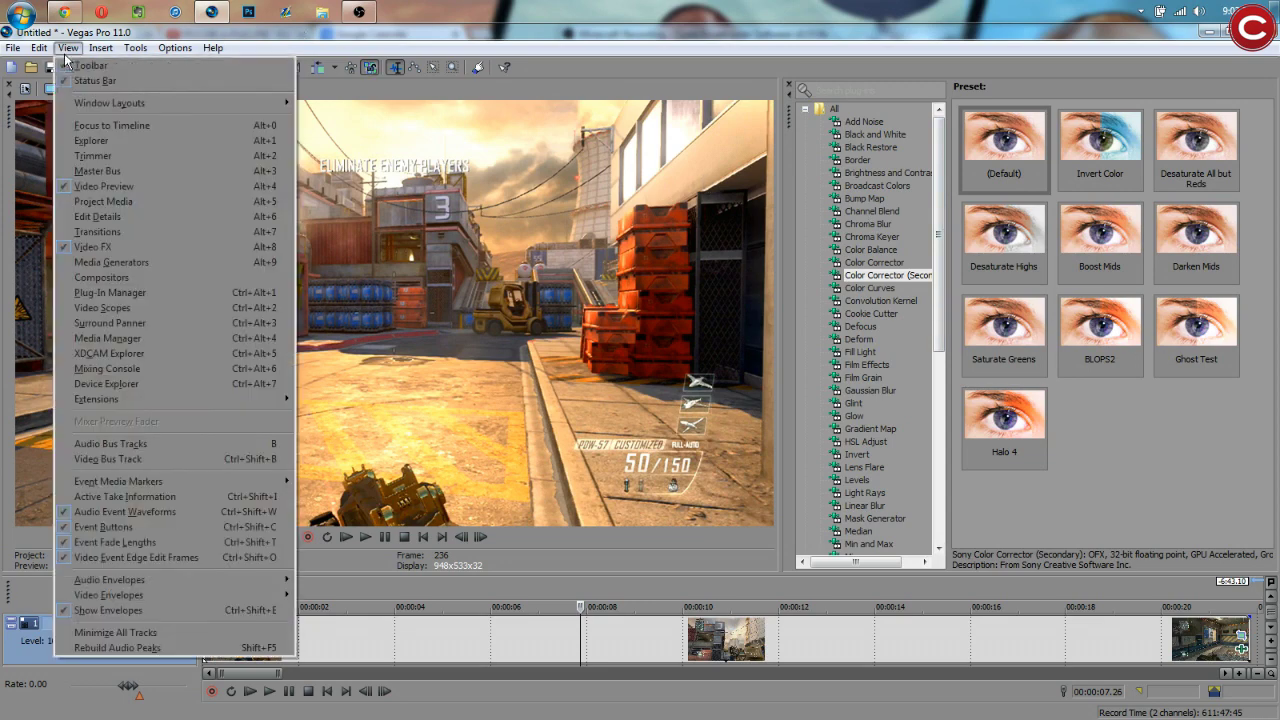
click(92, 246)
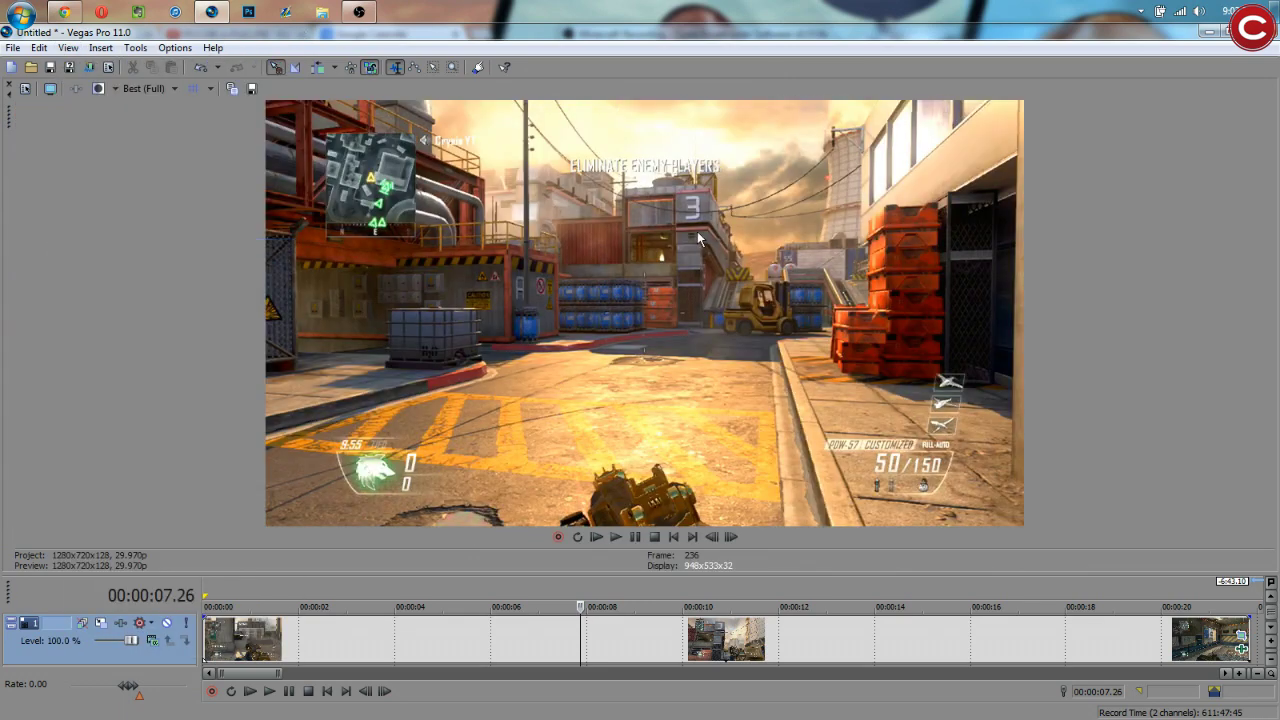
click(67, 47)
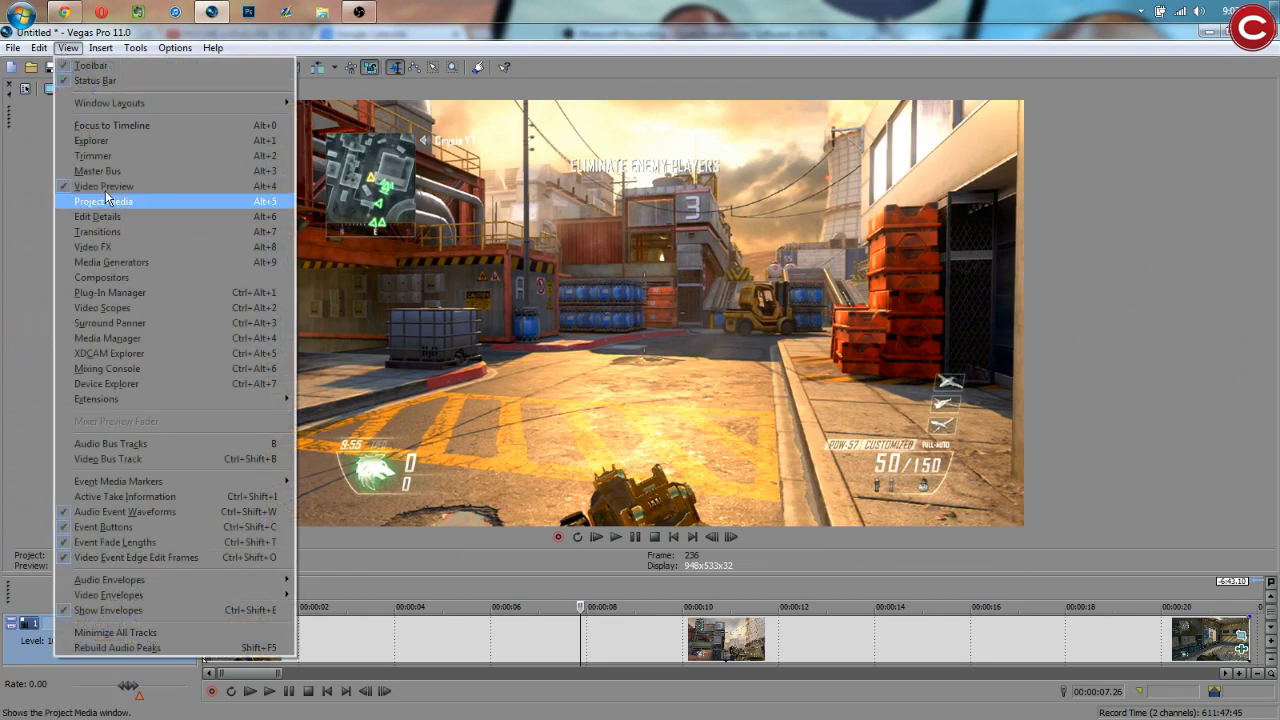
click(109, 249)
click(67, 47)
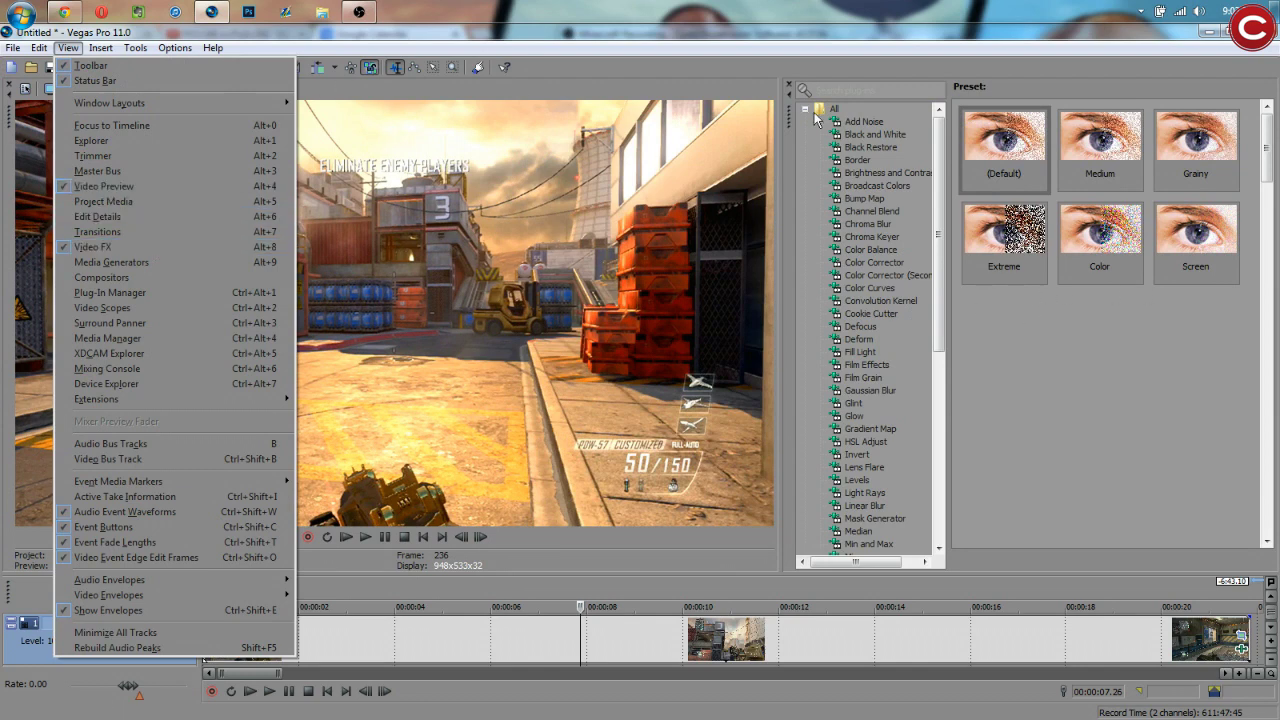
Drag the saved BLOPS2 Color Corrector (Secondary) preset onto the last clip on the timeline.
click(1126, 325)
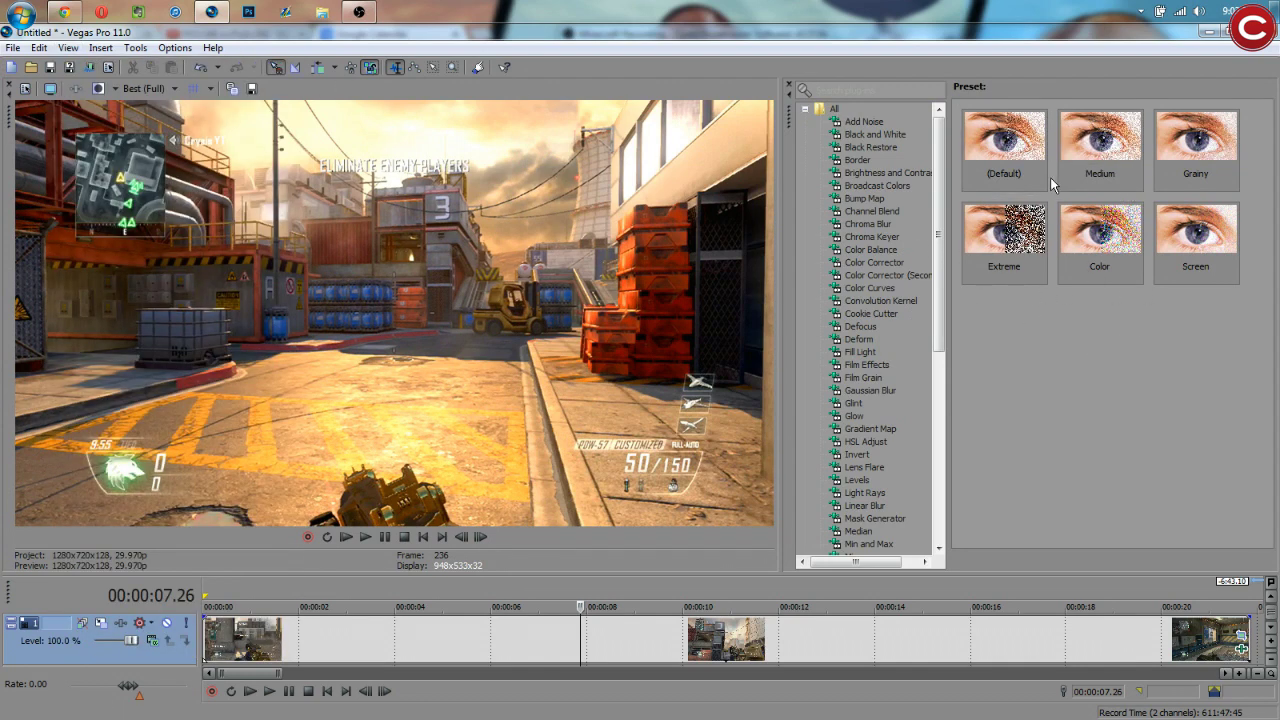
click(863, 275)
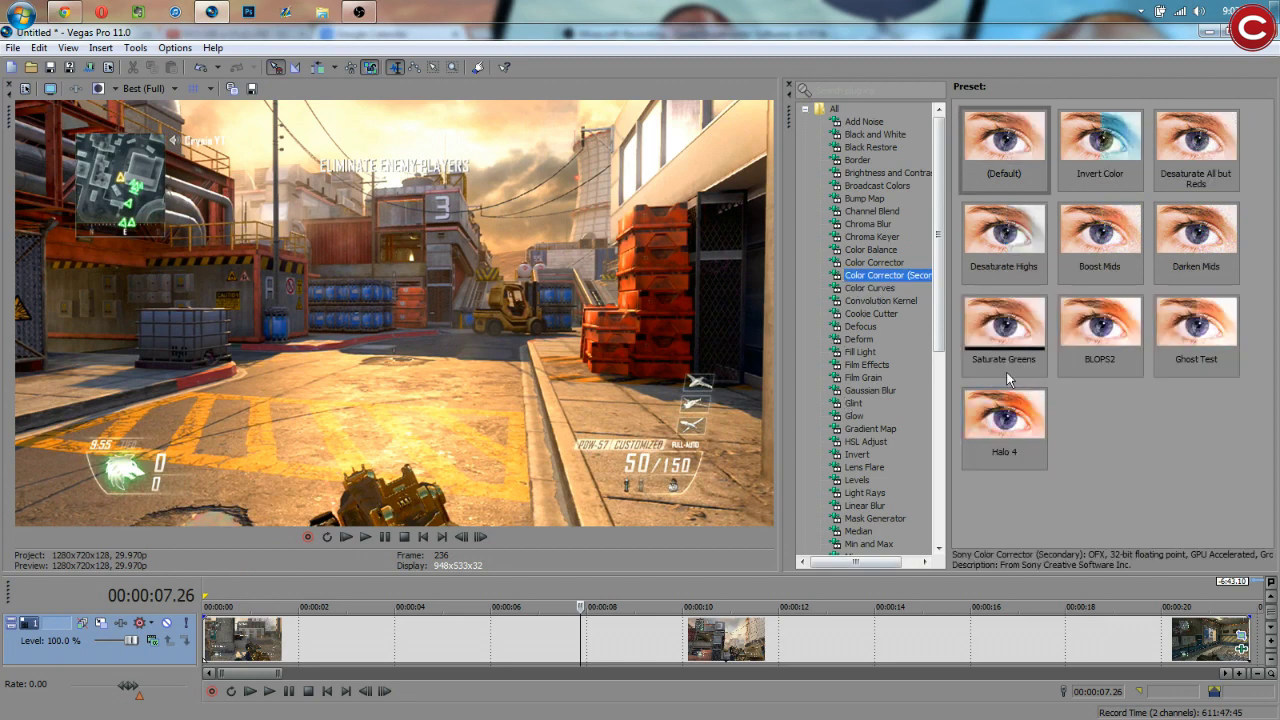
drag(1100, 352, 458, 625)
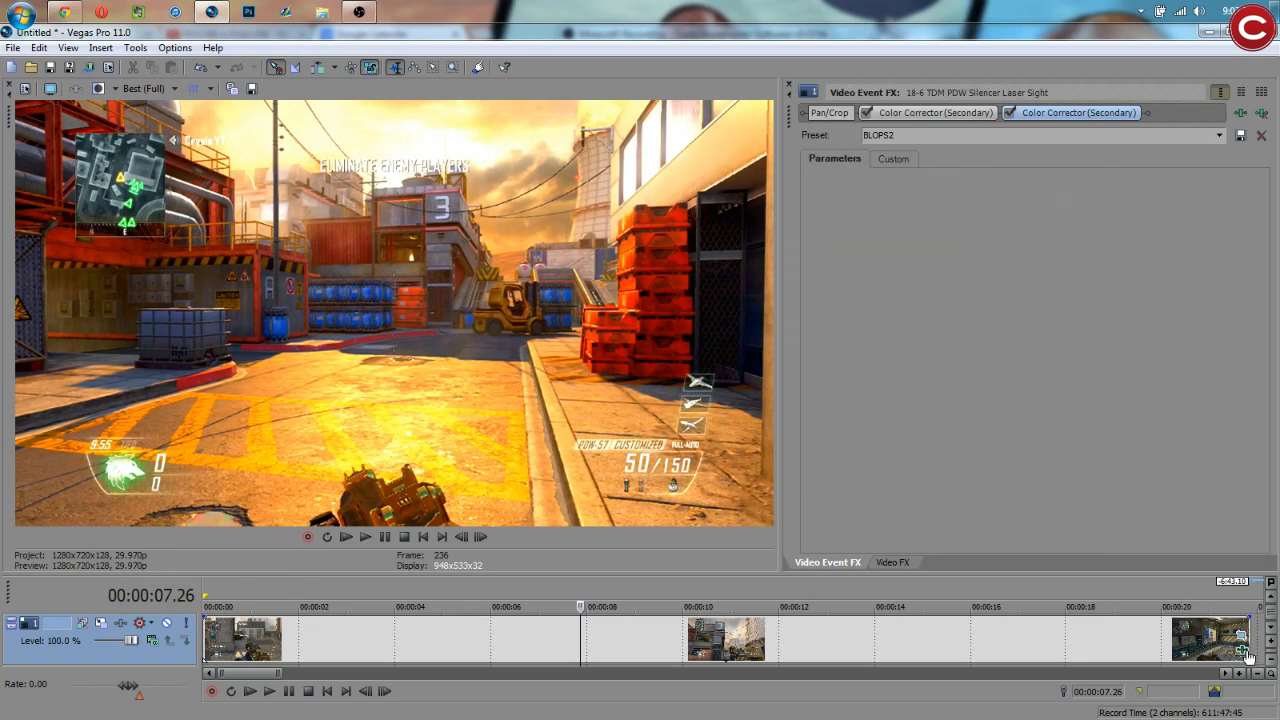
Disable the second Color Corrector (Secondary), then toggle the first off and on to compare, leaving it on.
click(1009, 112)
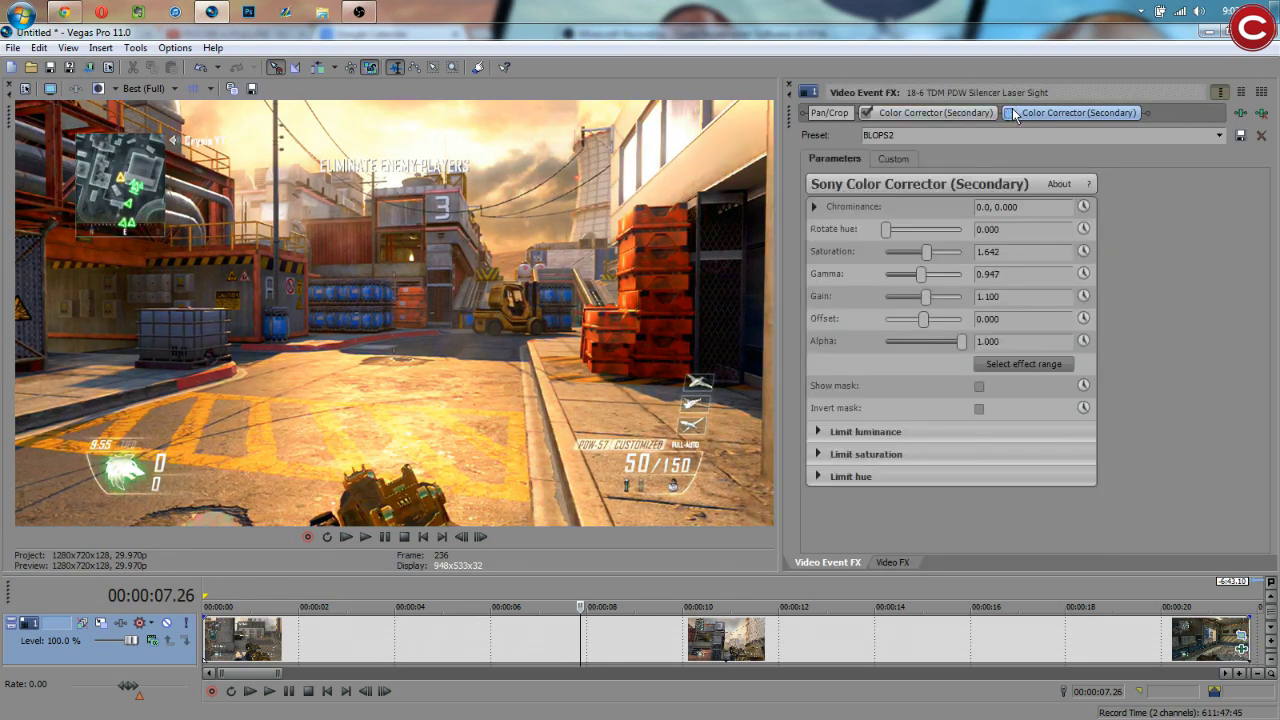
click(866, 113)
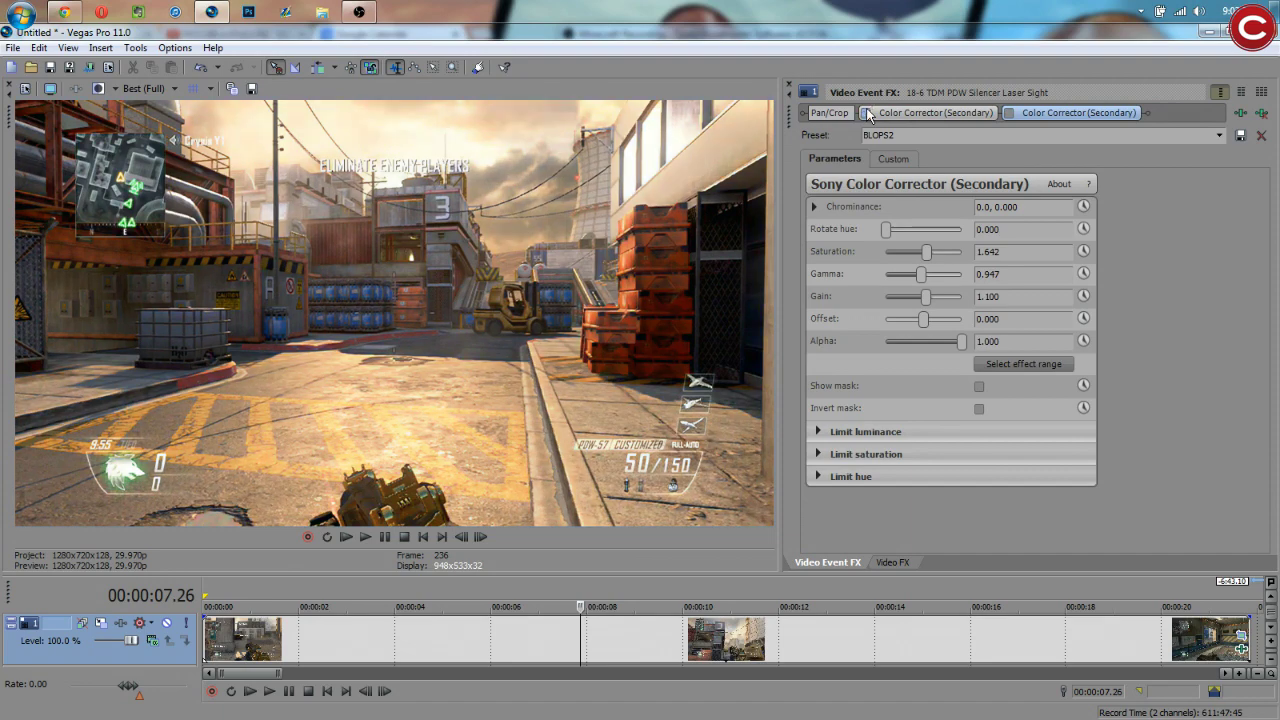
click(866, 113)
click(866, 113)
click(866, 113)
click(866, 113)
click(866, 113)
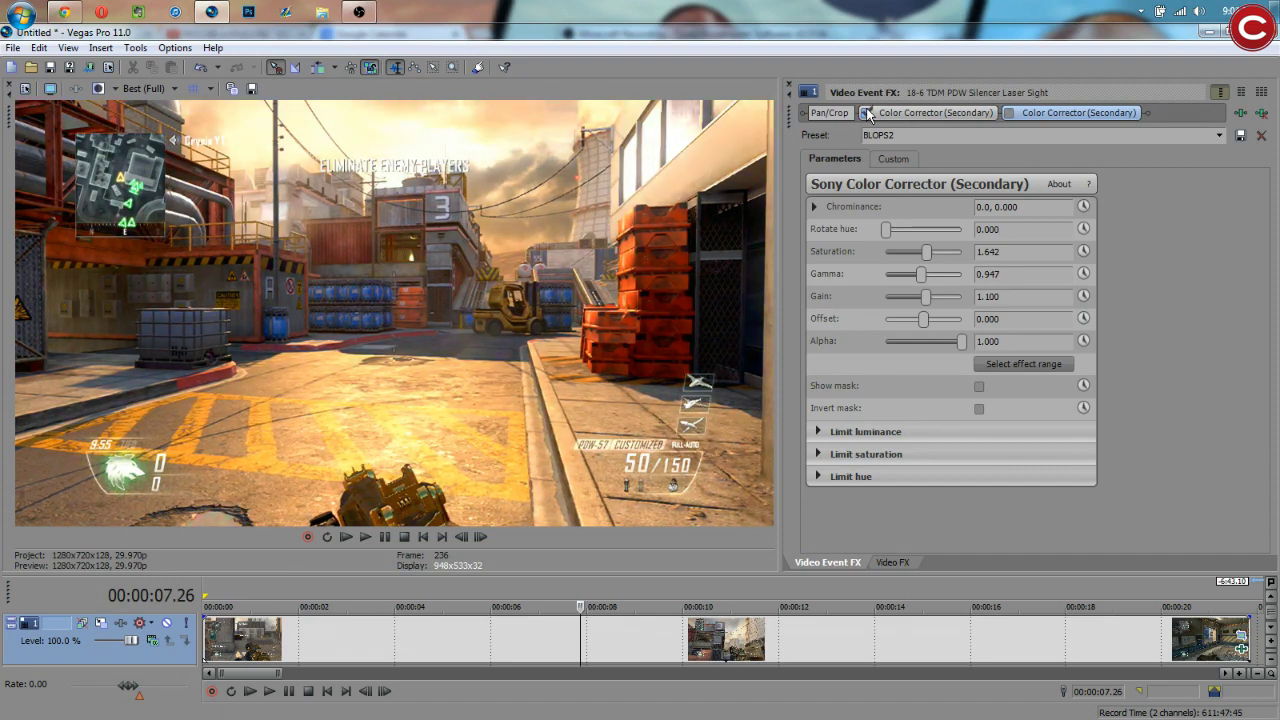